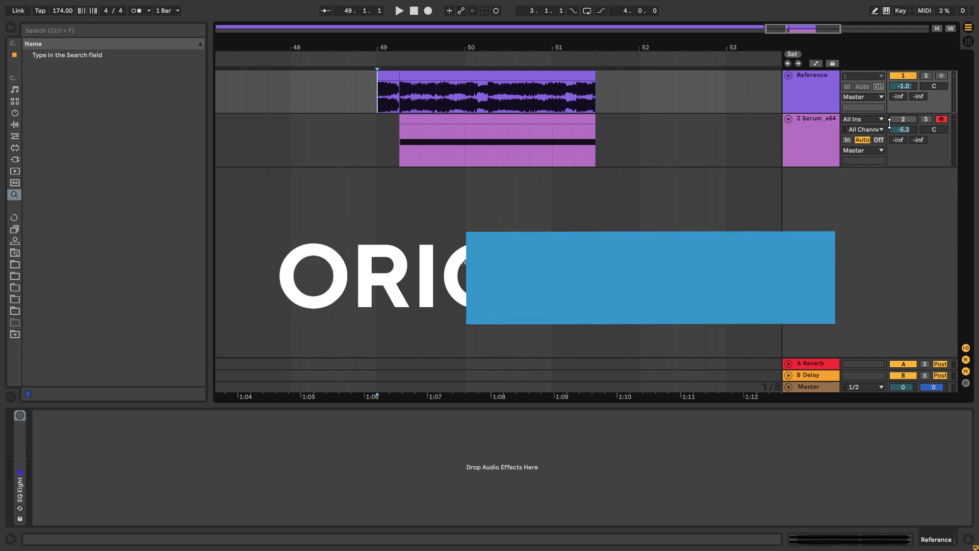
# Play the Reference audio clip from bar 49 to hear the target sound.
pyautogui.press('space')
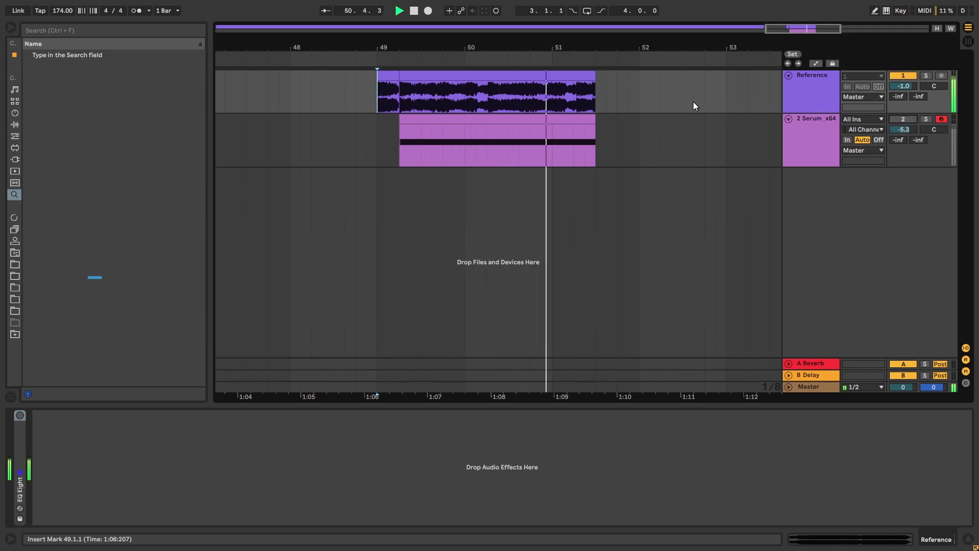
pyautogui.press('space')
# Deactivate the longer Reference clip, turn on the Serum track and play the arrangement from bar 49.
pyautogui.click(579, 76)
pyautogui.press('0')
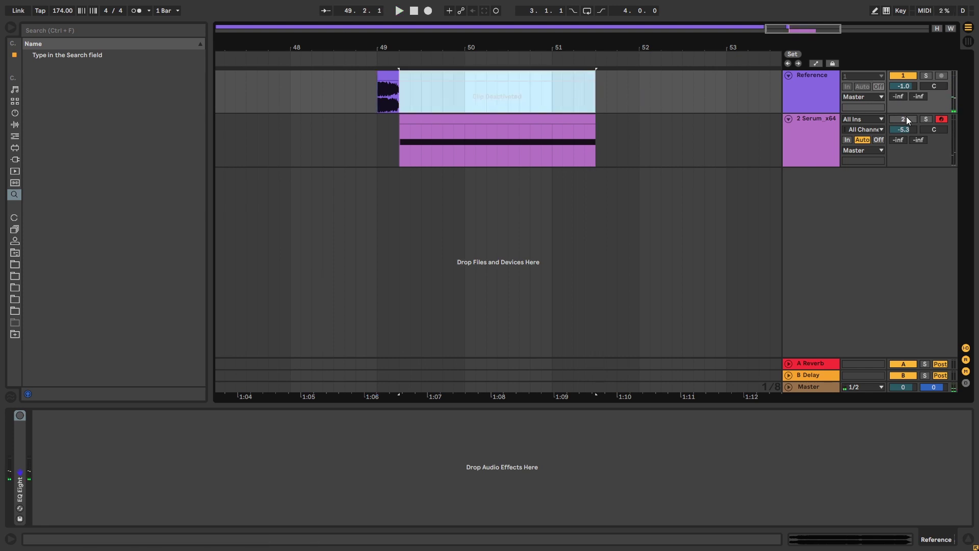
pyautogui.click(907, 120)
pyautogui.click(380, 100)
pyautogui.press('space')
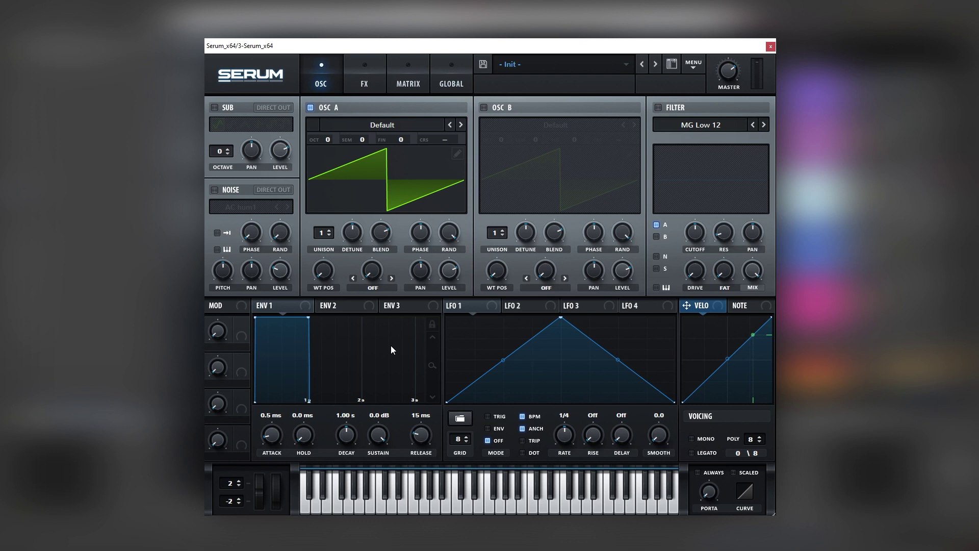
# Enable the sub oscillator and oscillator B, and set oscillator A's warp mode to FM (from B).
pyautogui.click(227, 107)
pyautogui.click(484, 107)
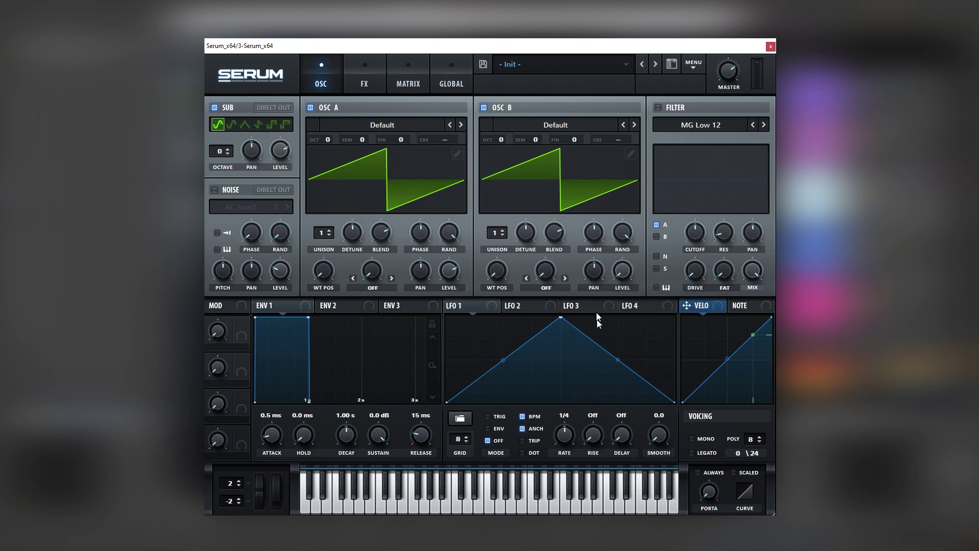
pyautogui.click(375, 288)
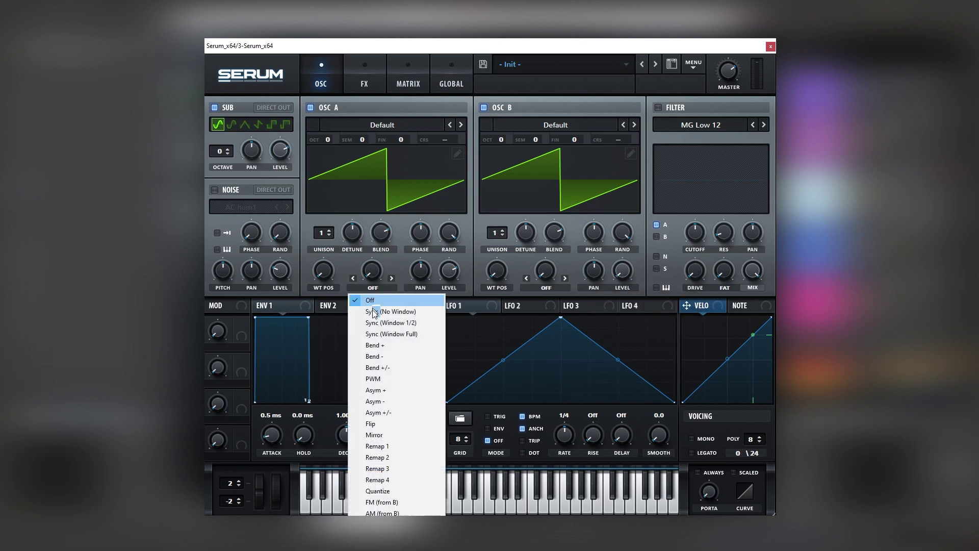
pyautogui.click(388, 502)
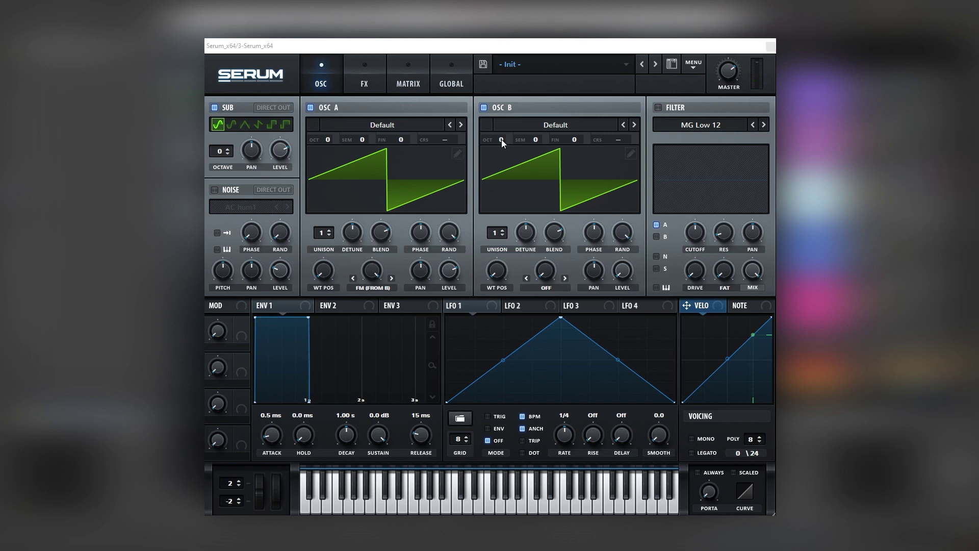
# Set oscillator B's octave to +3 and oscillator A's FM amount to slightly under half.
pyautogui.moveTo(501, 139); pyautogui.dragTo(516, 81)
pyautogui.scroll(1, 500, 138)
pyautogui.moveTo(370, 268); pyautogui.dragTo(365, 300)
# Set oscillator B's warp mode to Sync (No Window) and raise the sync amount until about six wave cycles show.
pyautogui.click(546, 288)
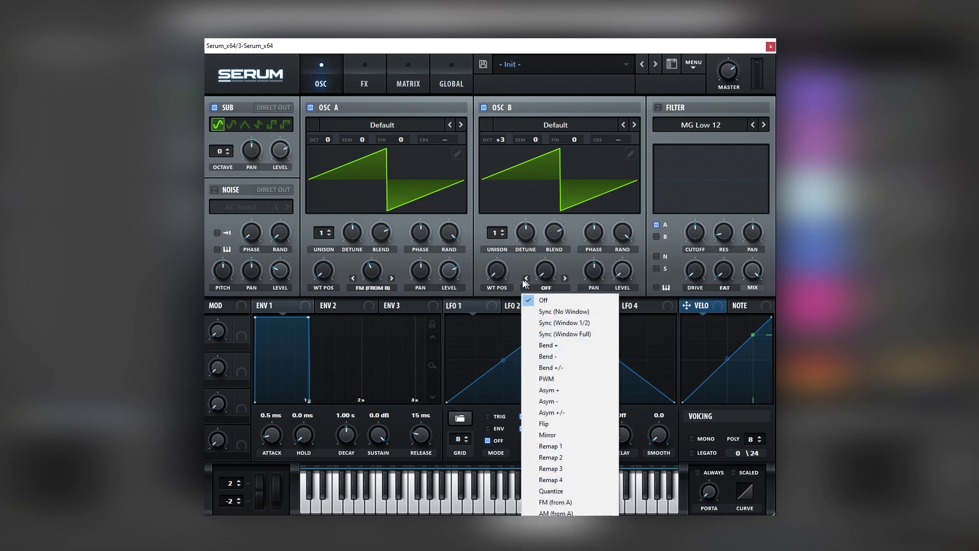
pyautogui.click(560, 312)
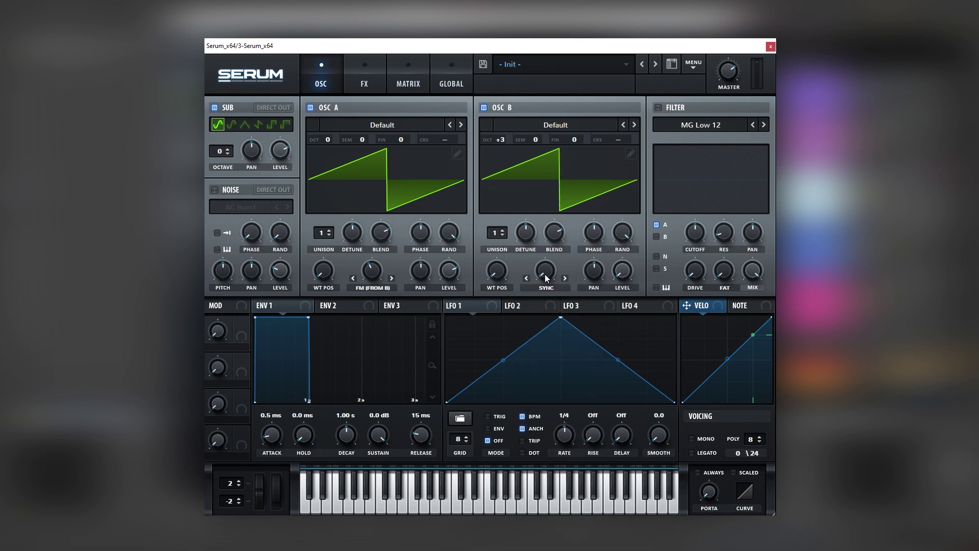
pyautogui.moveTo(545, 274); pyautogui.dragTo(557, 203)
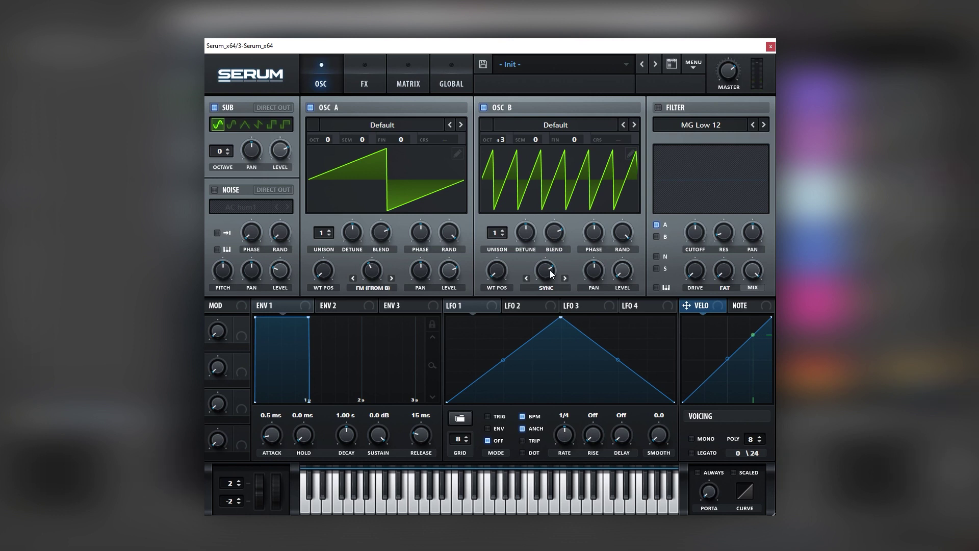
pyautogui.scroll(-4, 550, 274)
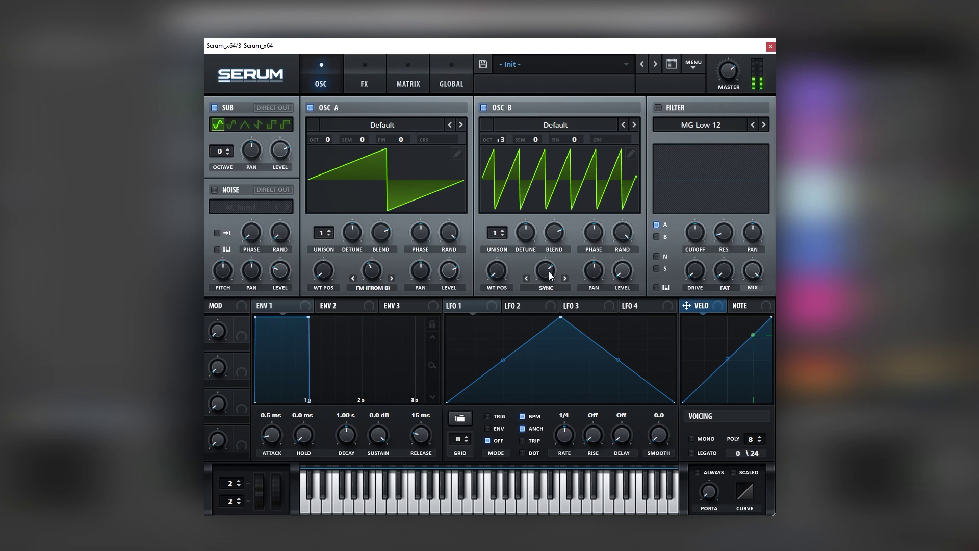
# Load the Analog wavetable Basic Shapes in oscillator B and move its wavetable position to the triangle wave.
pyautogui.click(551, 128)
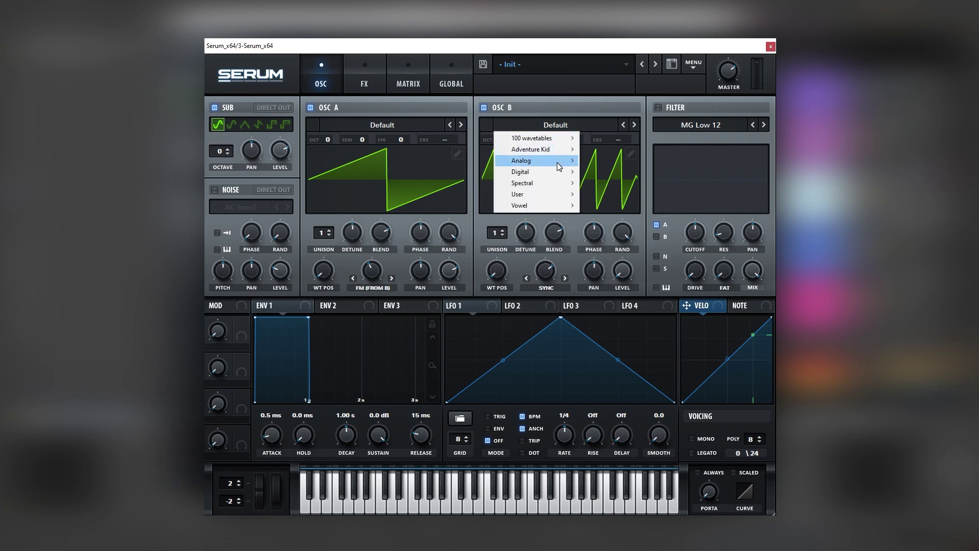
pyautogui.moveTo(560, 164)
pyautogui.click(606, 208)
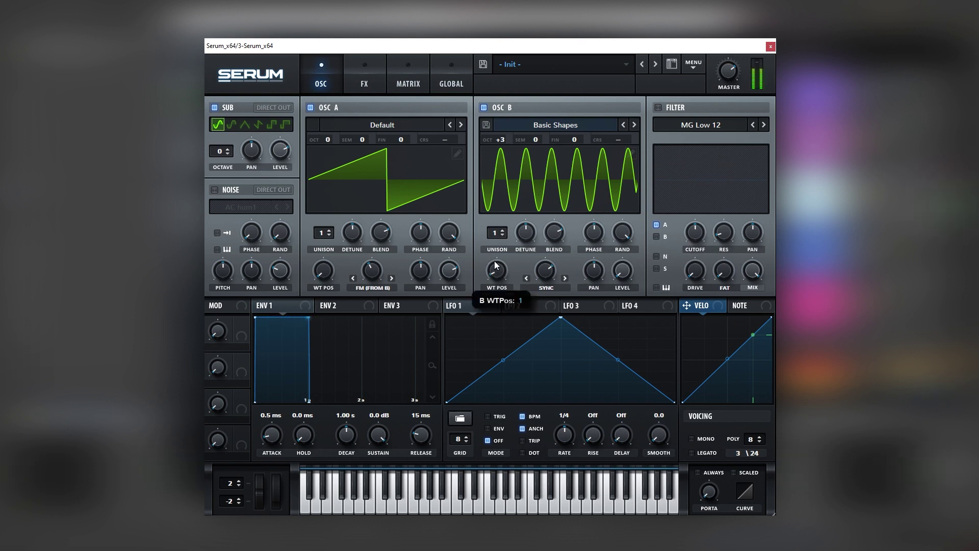
pyautogui.moveTo(496, 264); pyautogui.dragTo(513, 250)
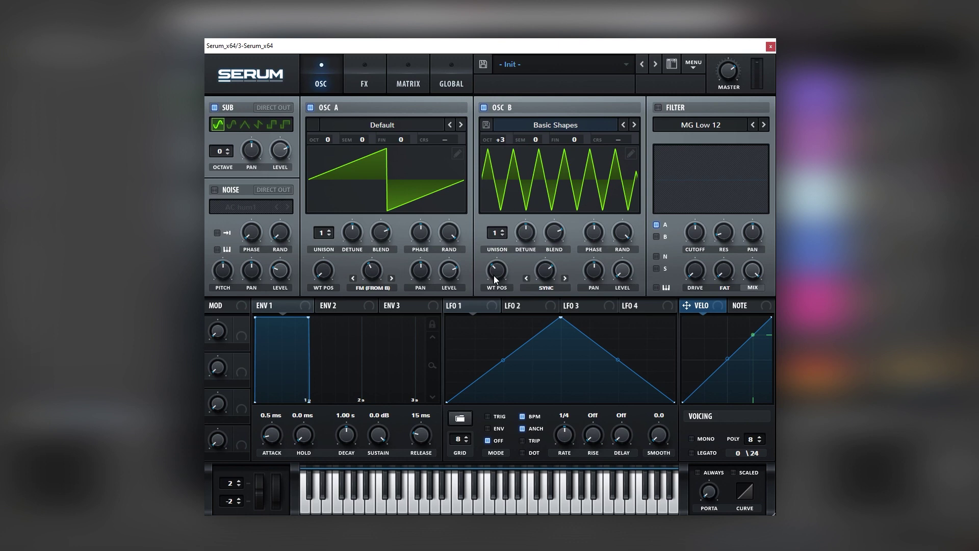
# Load the Analog wavetable Basic Shapes in oscillator A and move its wavetable position to the saw wave.
pyautogui.click(395, 127)
pyautogui.moveTo(384, 163)
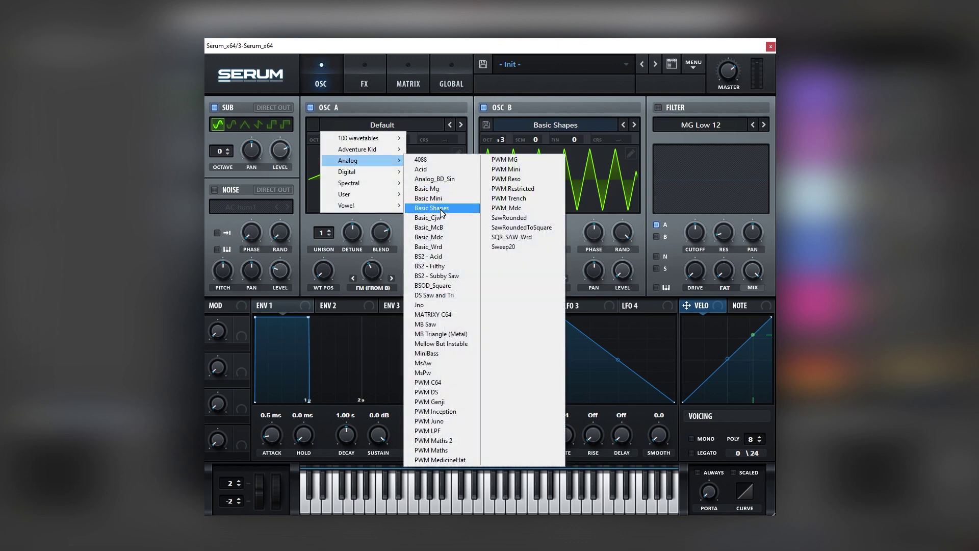
pyautogui.click(441, 209)
pyautogui.moveTo(326, 272); pyautogui.dragTo(351, 277)
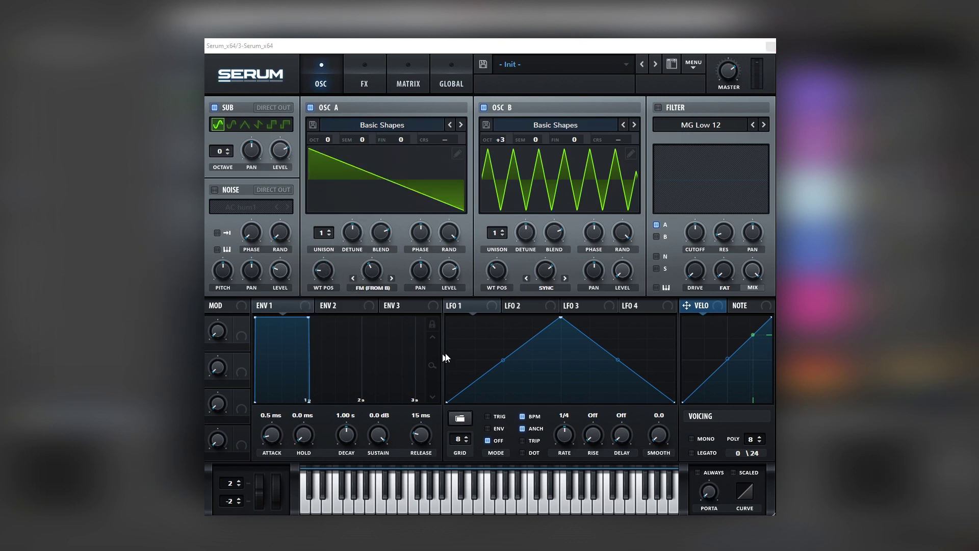
# Assign LFO 1 to oscillator A's level, set its rate to 1/8 and bend both slopes outward into a rounded hump.
pyautogui.moveTo(469, 310); pyautogui.dragTo(440, 262)
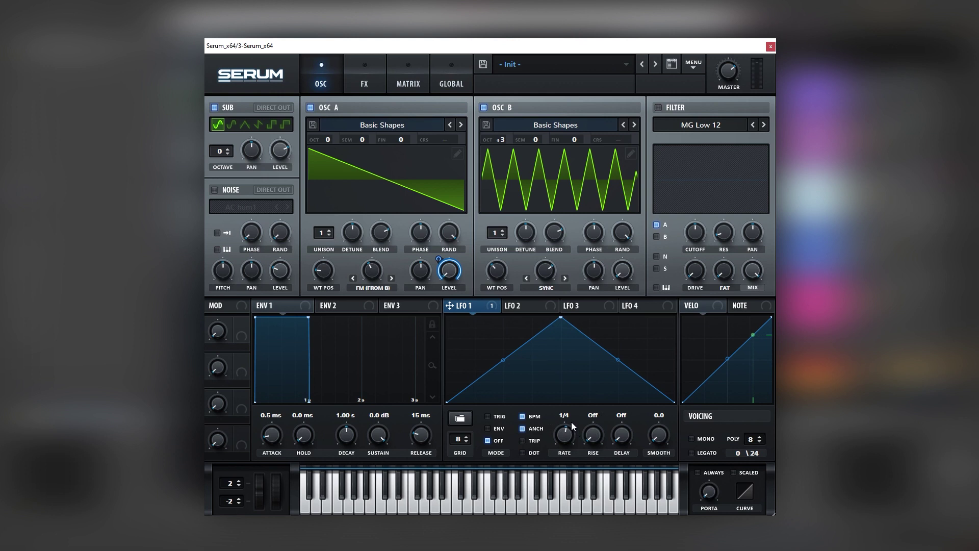
pyautogui.moveTo(572, 422); pyautogui.dragTo(572, 419)
pyautogui.moveTo(499, 365); pyautogui.dragTo(505, 338)
pyautogui.moveTo(619, 357); pyautogui.dragTo(623, 345)
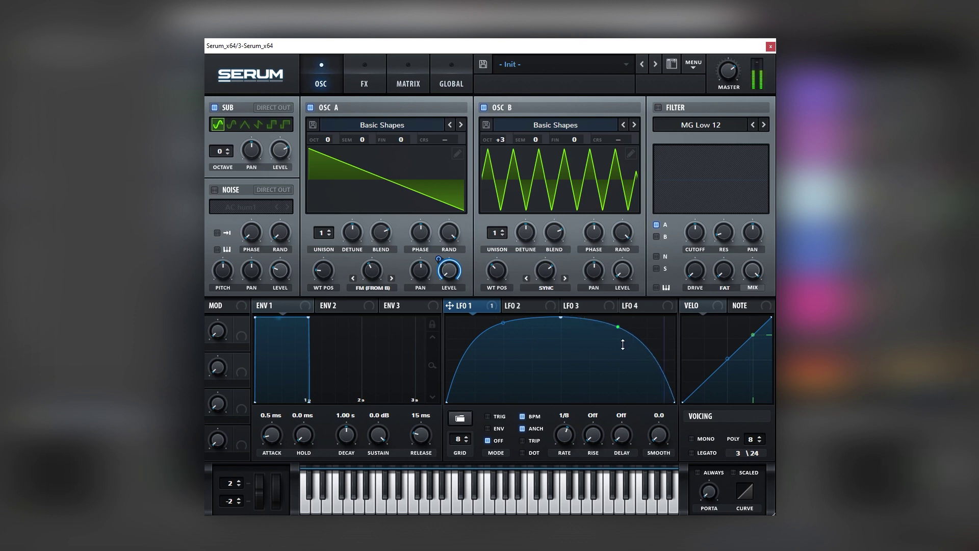
# Enable the noise oscillator with AC hum1, modulate its level with LFO 1 and adjust the modulation range.
pyautogui.click(228, 190)
pyautogui.moveTo(449, 305); pyautogui.dragTo(245, 320)
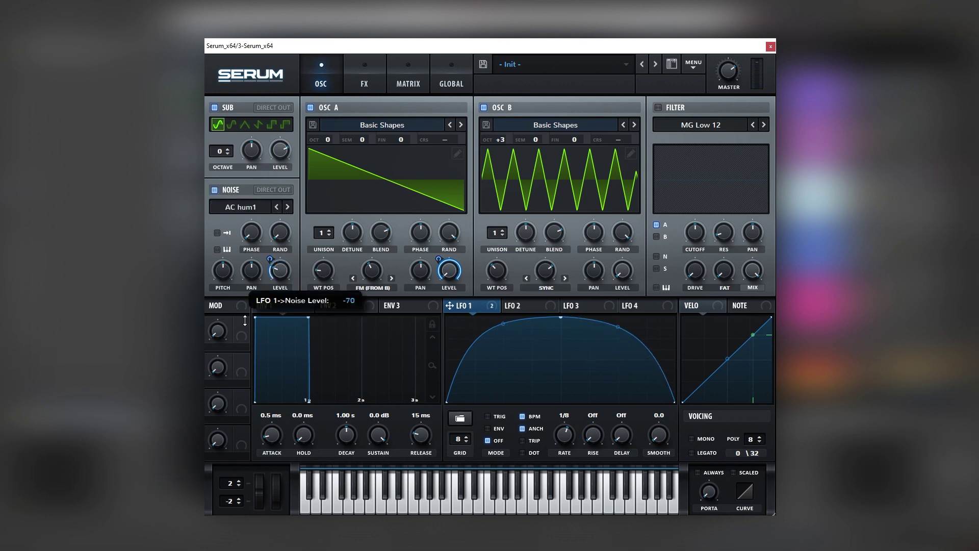
pyautogui.moveTo(280, 271); pyautogui.dragTo(281, 207)
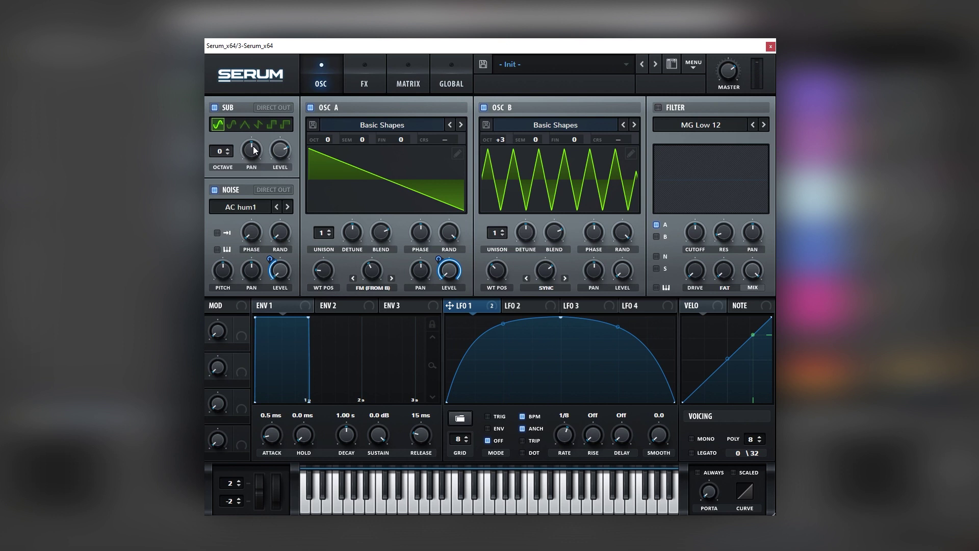
# Add Tube distortion with increased drive and enable the Hyper/Dimension effect.
pyautogui.click(365, 80)
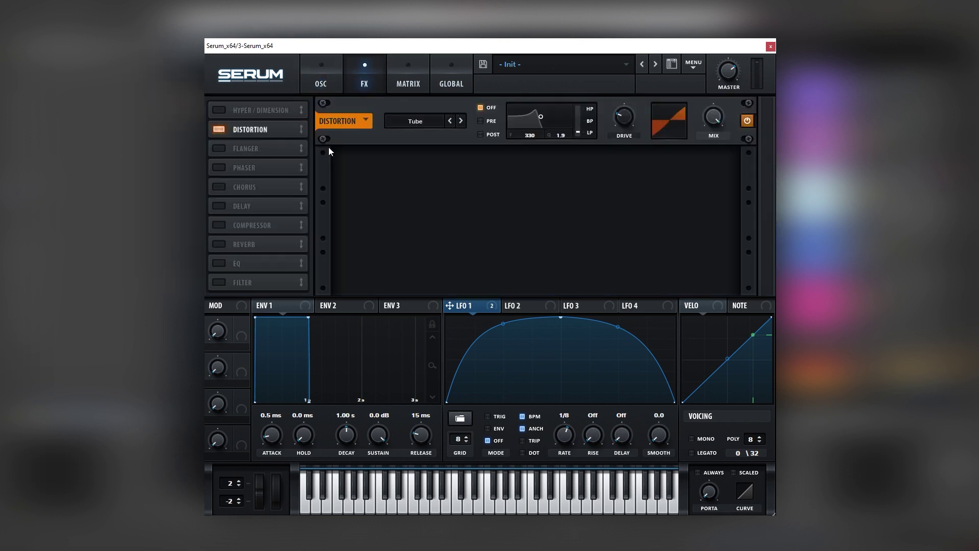
pyautogui.moveTo(625, 116); pyautogui.dragTo(656, 78)
pyautogui.click(214, 109)
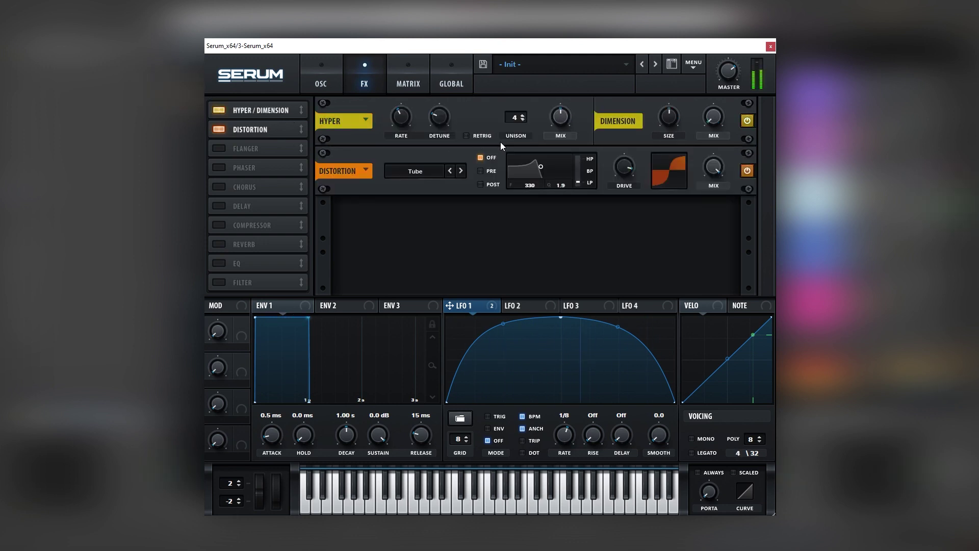
# Lower the sub oscillator's level to slightly under half.
pyautogui.click(331, 82)
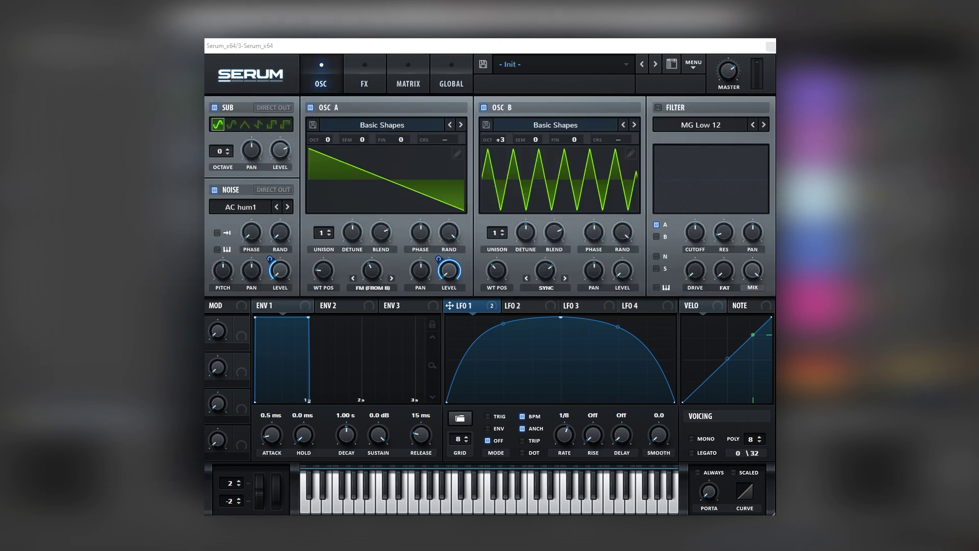
pyautogui.click(282, 149)
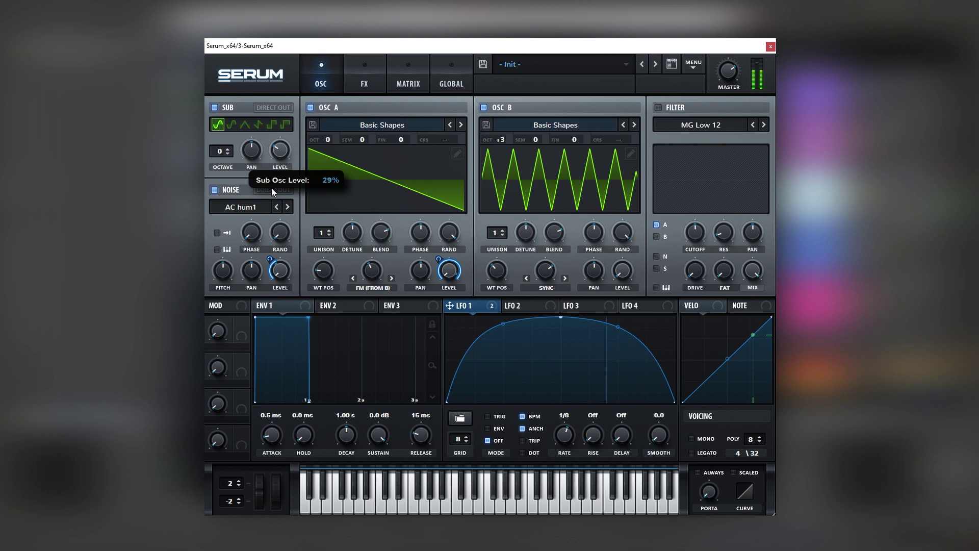
pyautogui.moveTo(284, 154)
pyautogui.mouseDown()
pyautogui.moveTo(311, 93)
pyautogui.moveTo(284, 148)
pyautogui.mouseUp()
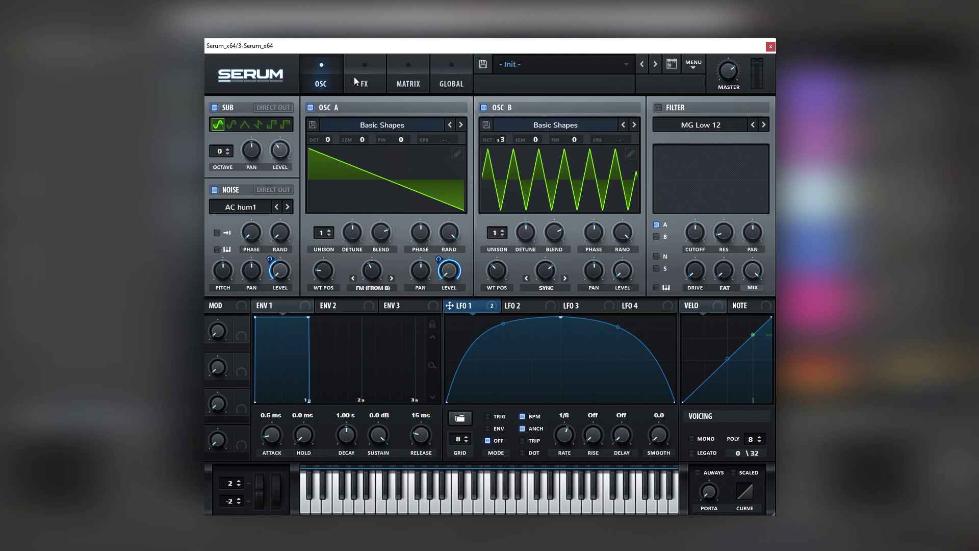
# Try different sync amounts on oscillator B.
pyautogui.click(355, 79)
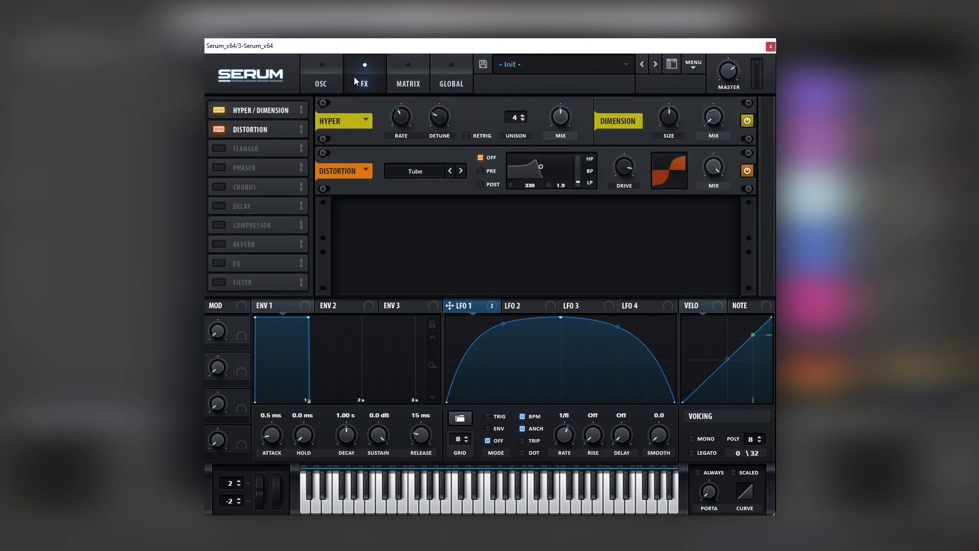
pyautogui.click(319, 77)
pyautogui.moveTo(540, 266); pyautogui.dragTo(555, 282)
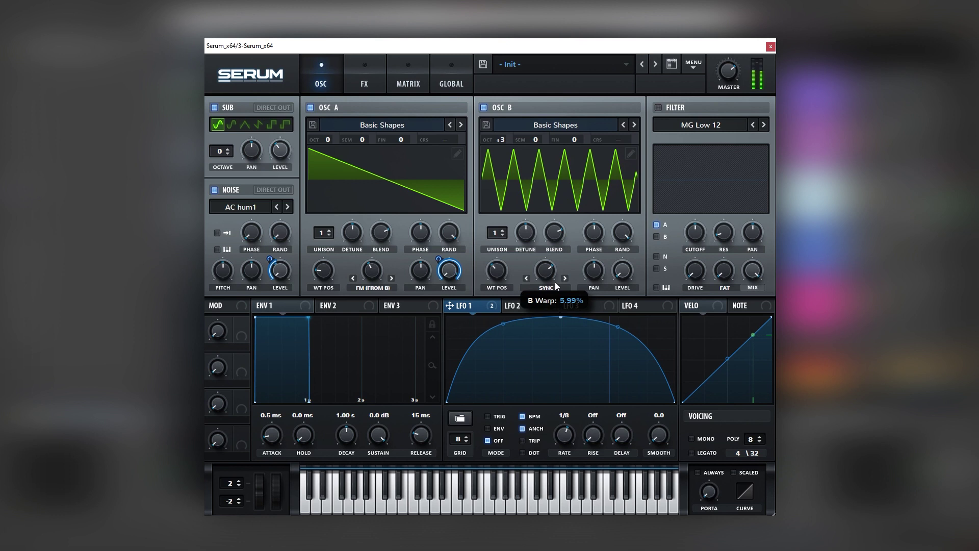
# Enable the compressor in multiband mode, raise its gain and lower the master volume.
pyautogui.click(365, 81)
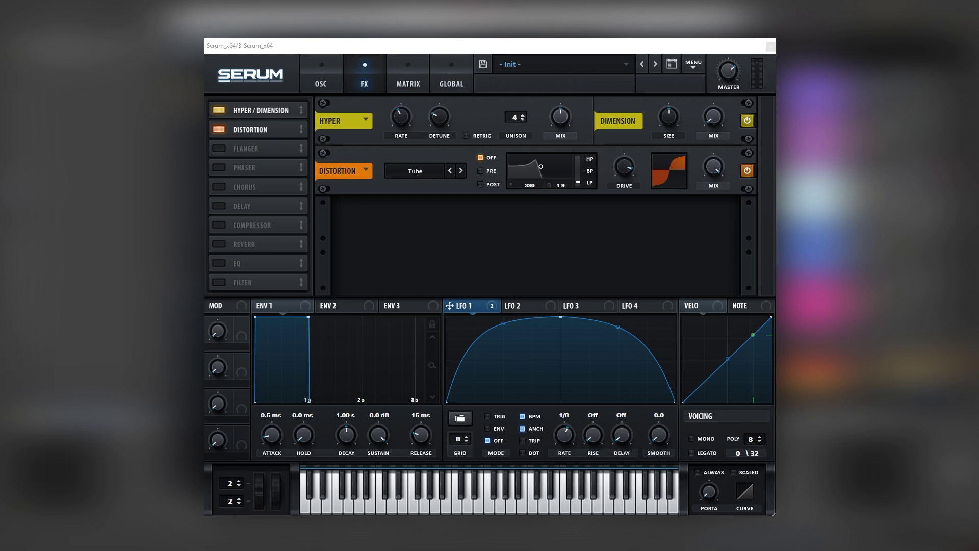
pyautogui.click(219, 225)
pyautogui.click(610, 237)
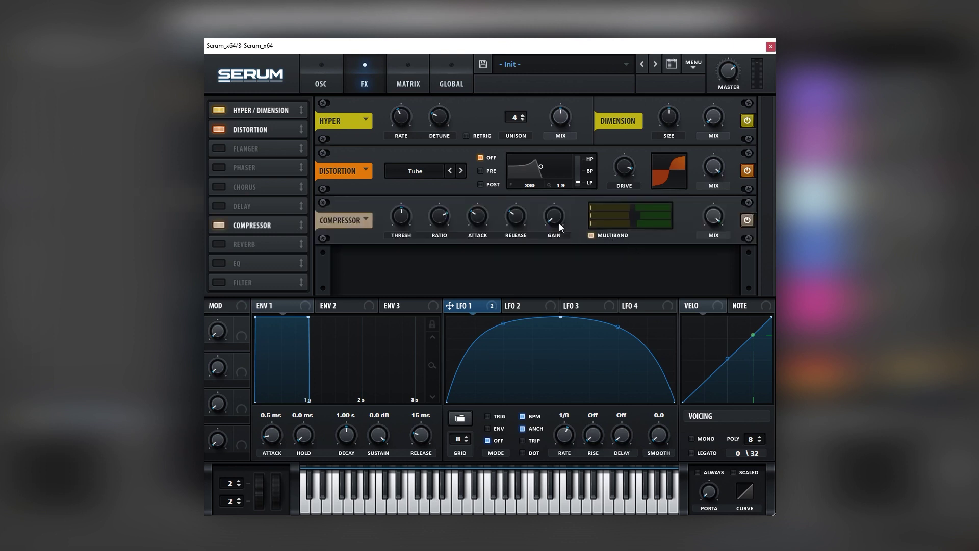
pyautogui.moveTo(559, 222); pyautogui.dragTo(559, 188)
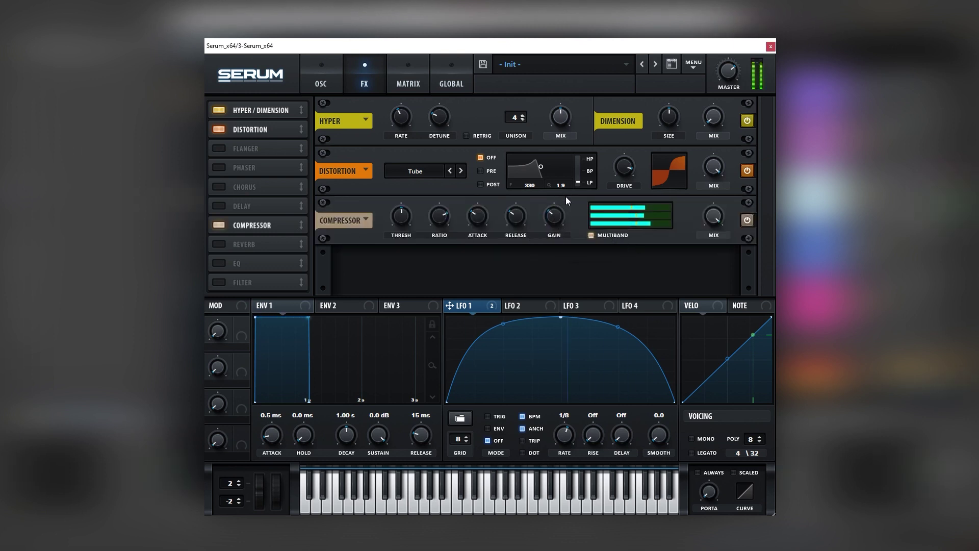
pyautogui.moveTo(610, 216)
pyautogui.mouseDown()
pyautogui.moveTo(636, 224)
pyautogui.moveTo(626, 224)
pyautogui.mouseUp()
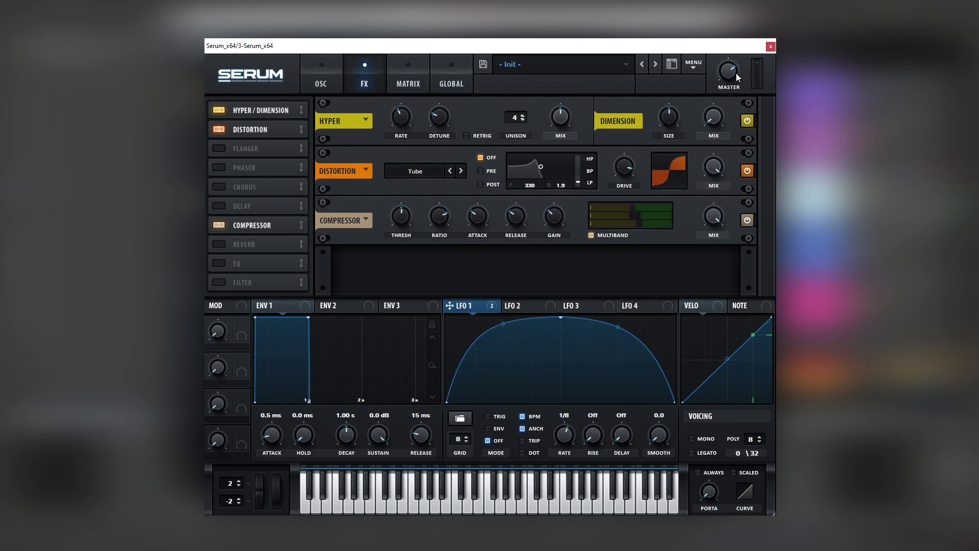
pyautogui.moveTo(733, 83)
# Enable the EQ and cut its low band with a bell shape, adjusting the band's gain and frequency.
pyautogui.click(219, 263)
pyautogui.click(499, 272)
pyautogui.moveTo(455, 262); pyautogui.dragTo(452, 276)
pyautogui.moveTo(400, 260)
pyautogui.mouseDown()
pyautogui.moveTo(415, 268)
pyautogui.moveTo(418, 257)
pyautogui.moveTo(415, 268)
pyautogui.mouseUp()
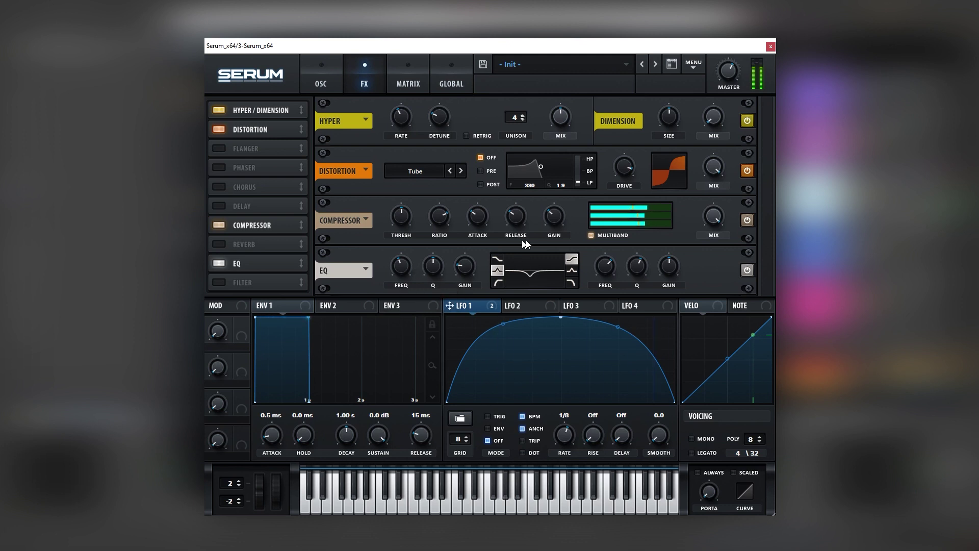
# Boost the EQ's high band with a bell shape, adjusting its frequency and lowering its Q.
pyautogui.moveTo(681, 269); pyautogui.dragTo(684, 244)
pyautogui.moveTo(604, 263); pyautogui.dragTo(628, 285)
pyautogui.scroll(-2, 663, 270)
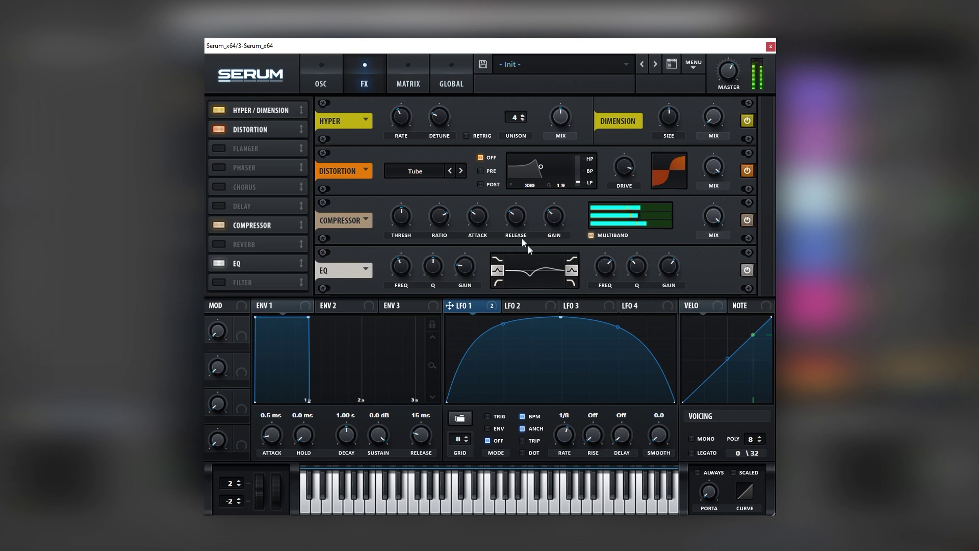
# Reduce oscillator B's sync amount until about two wave cycles show.
pyautogui.click(325, 81)
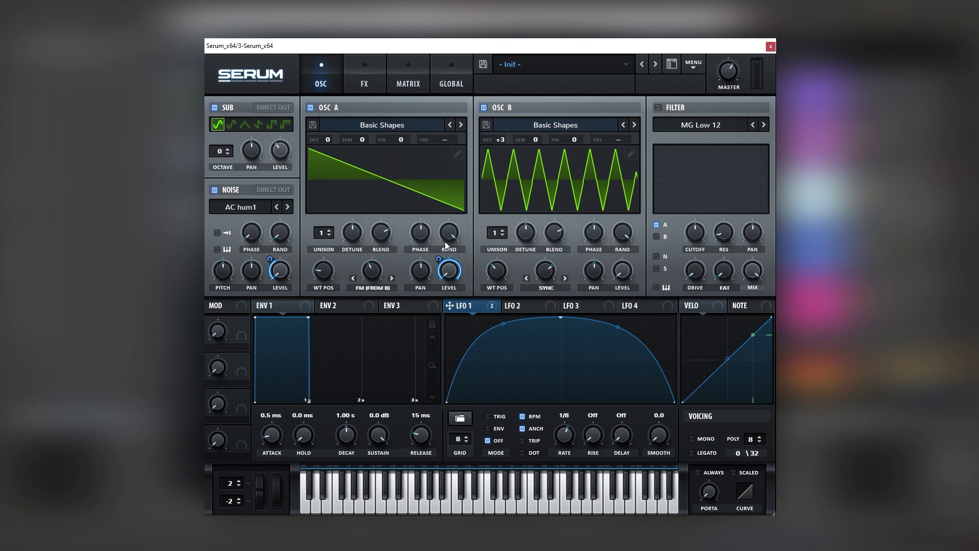
pyautogui.moveTo(552, 268); pyautogui.dragTo(547, 311)
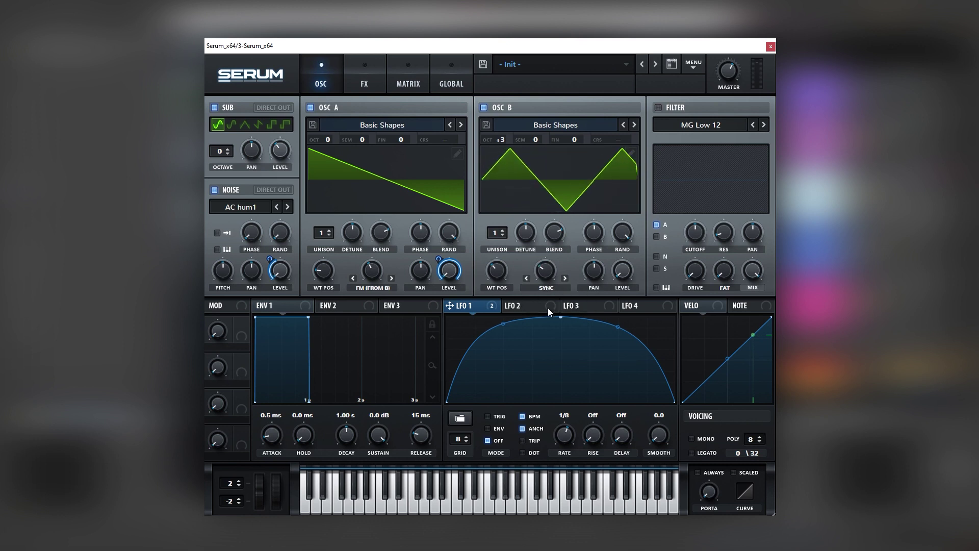
pyautogui.moveTo(550, 267); pyautogui.dragTo(549, 272)
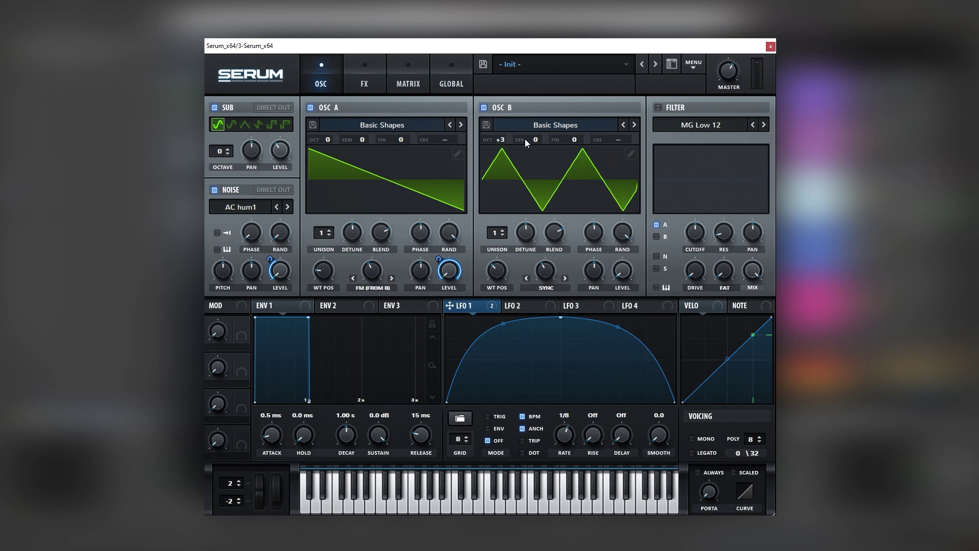
# Try oscillator B at +7 semitones and octave +4, returning the semitone offset to 0.
pyautogui.moveTo(526, 139); pyautogui.dragTo(531, 128)
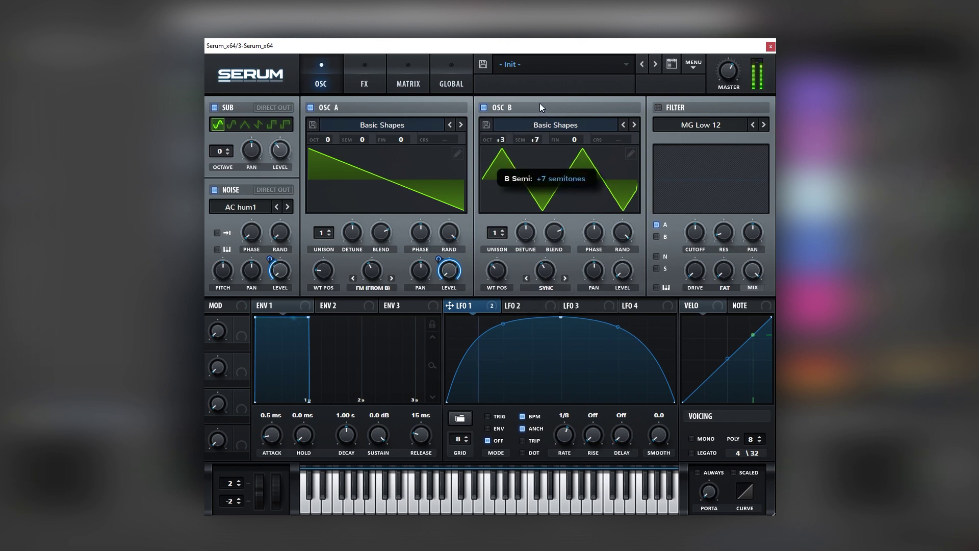
pyautogui.moveTo(506, 136)
pyautogui.moveTo(506, 137); pyautogui.dragTo(511, 130)
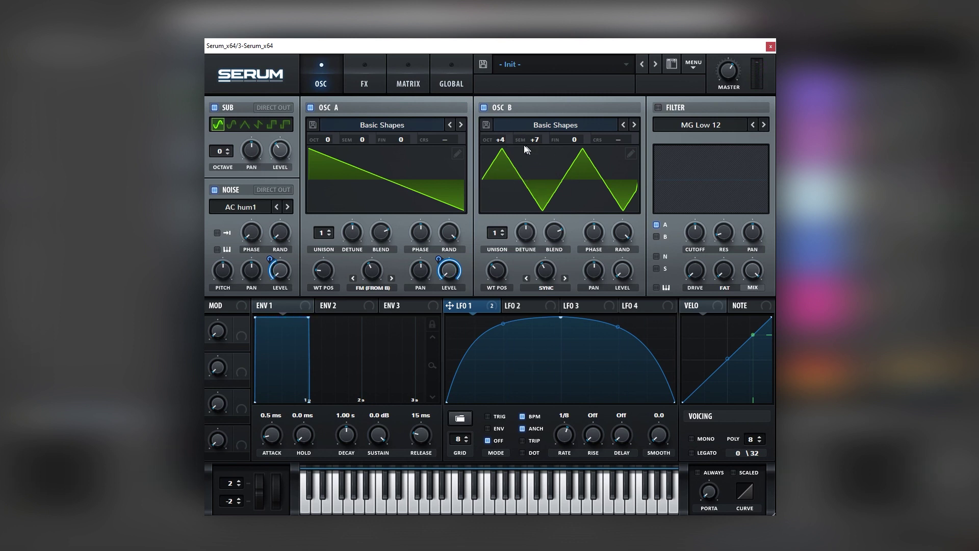
pyautogui.moveTo(526, 142); pyautogui.dragTo(527, 191)
# Lower oscillator B's sync until about one and a half wave cycles show, and reduce oscillator A's FM amount.
pyautogui.moveTo(540, 261); pyautogui.dragTo(541, 280)
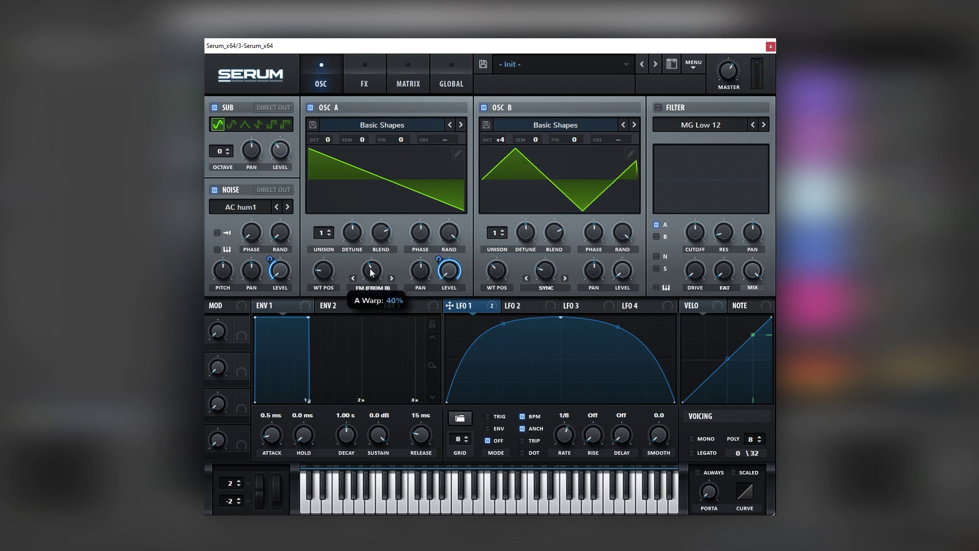
pyautogui.moveTo(372, 276)
pyautogui.moveTo(374, 269); pyautogui.dragTo(374, 281)
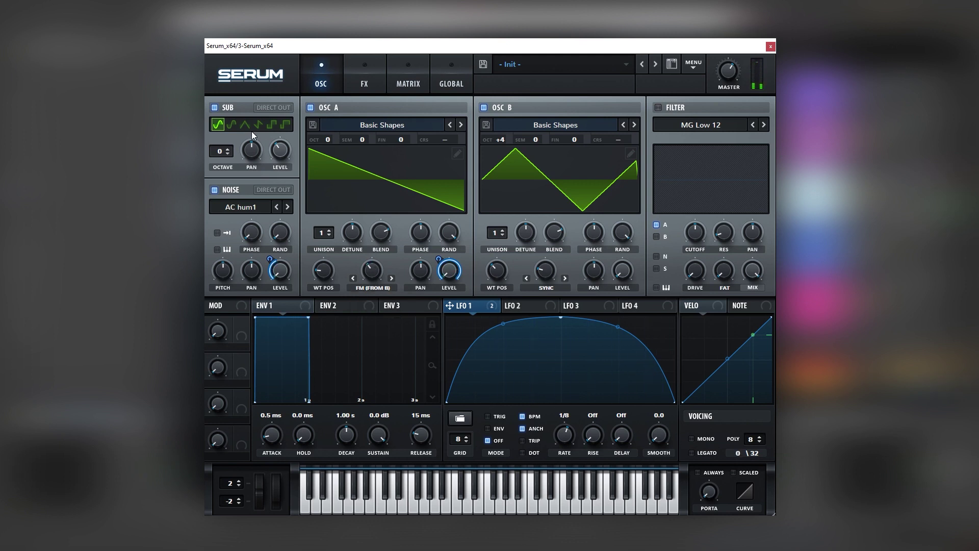
# Raise the sub oscillator's level and increase the distortion drive.
pyautogui.moveTo(279, 150)
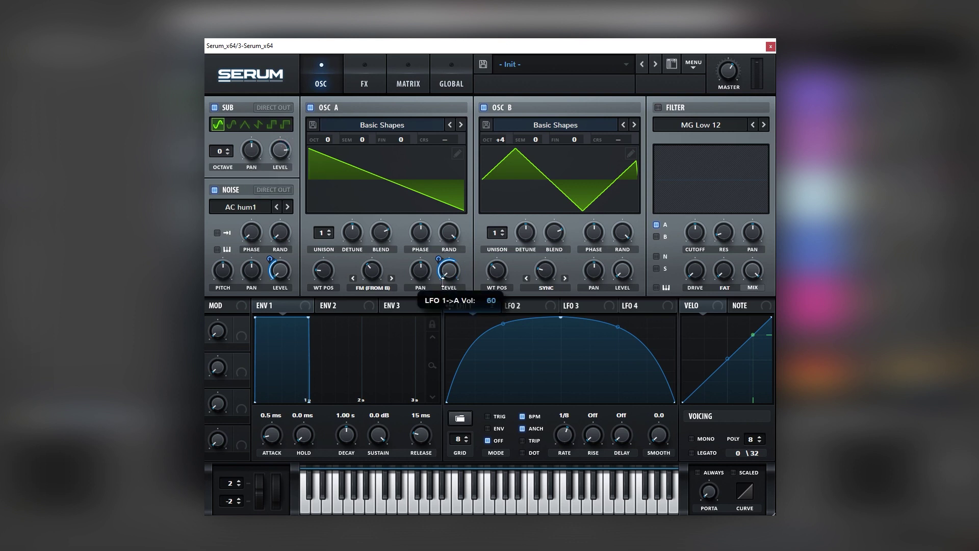
pyautogui.click(369, 91)
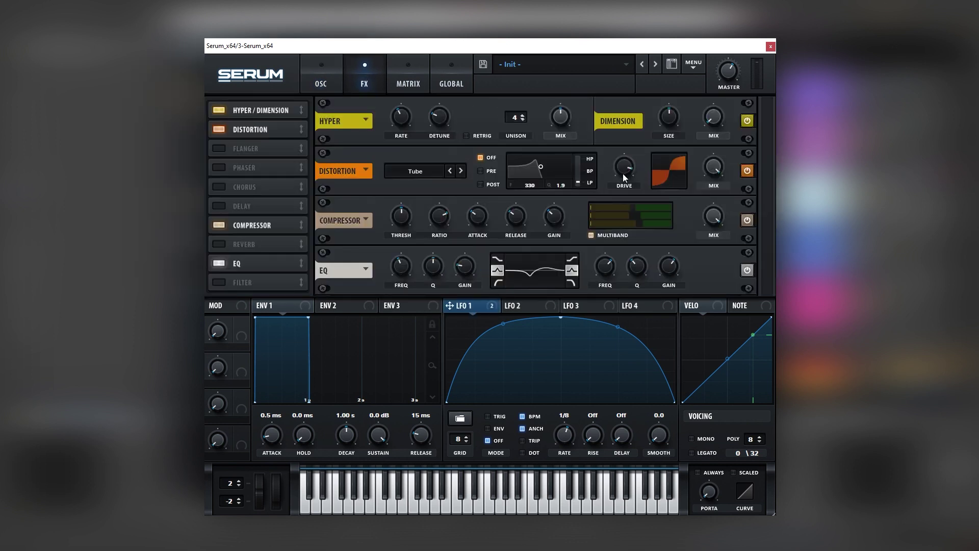
pyautogui.moveTo(622, 174)
pyautogui.mouseDown()
pyautogui.moveTo(623, 192)
pyautogui.moveTo(623, 169)
pyautogui.mouseUp()
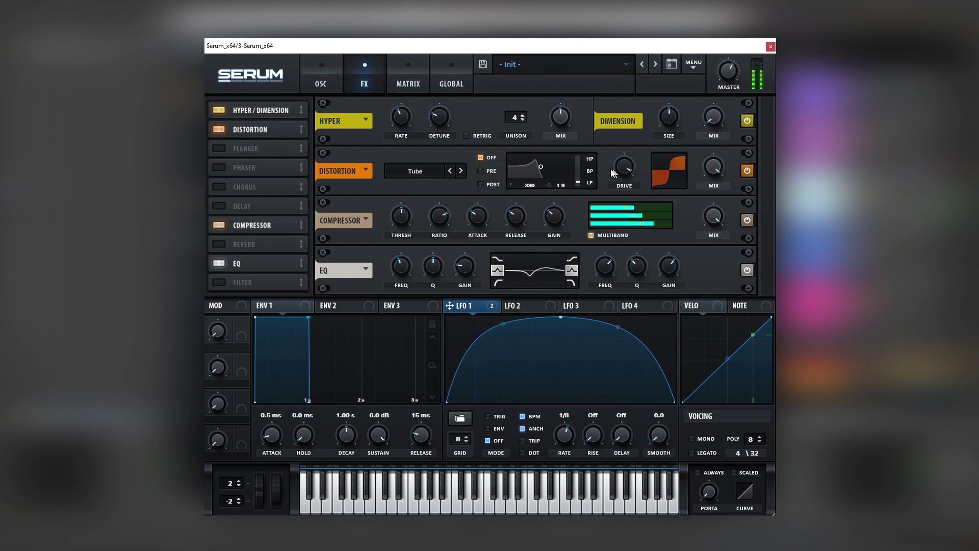
pyautogui.click(321, 81)
pyautogui.moveTo(281, 149)
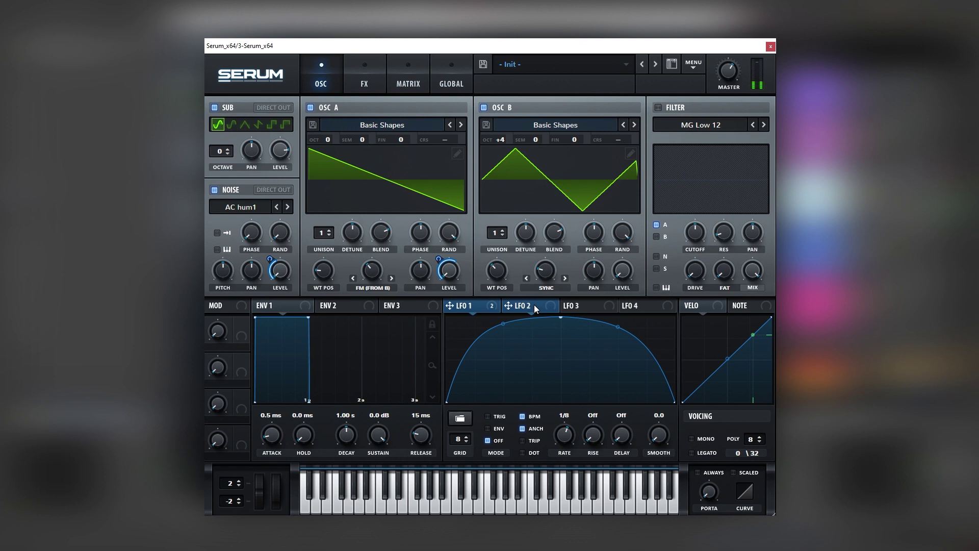
# Modulate oscillator B's sync with LFO 2 at reduced depth, shifting the LFO's peak earlier and setting its rate to bar.
pyautogui.moveTo(555, 289); pyautogui.dragTo(550, 280)
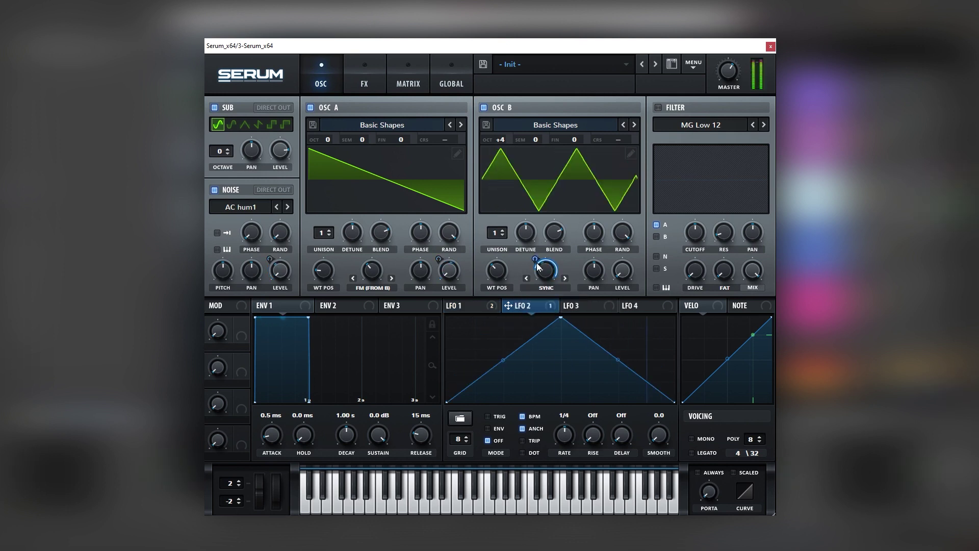
pyautogui.moveTo(561, 318); pyautogui.dragTo(492, 318)
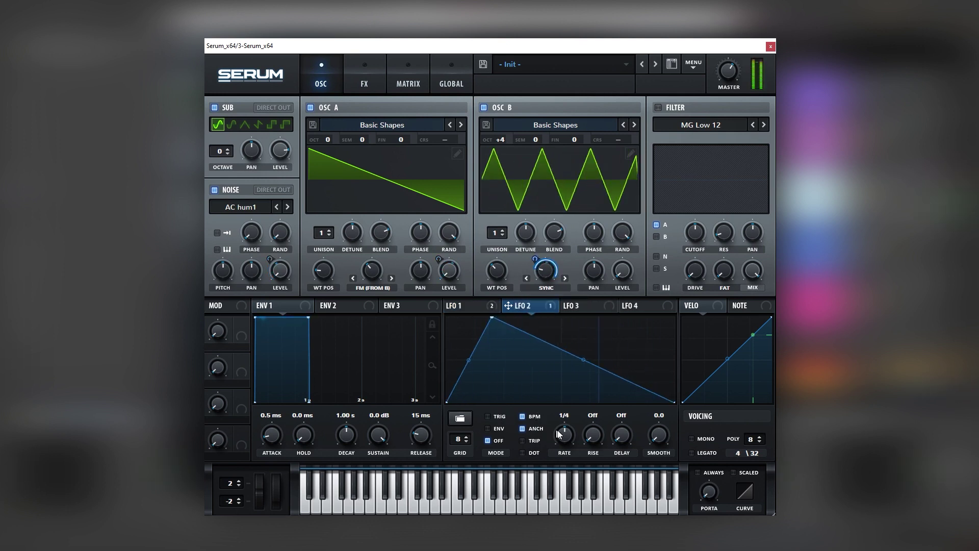
pyautogui.moveTo(563, 429); pyautogui.dragTo(563, 443)
pyautogui.moveTo(537, 258); pyautogui.dragTo(536, 281)
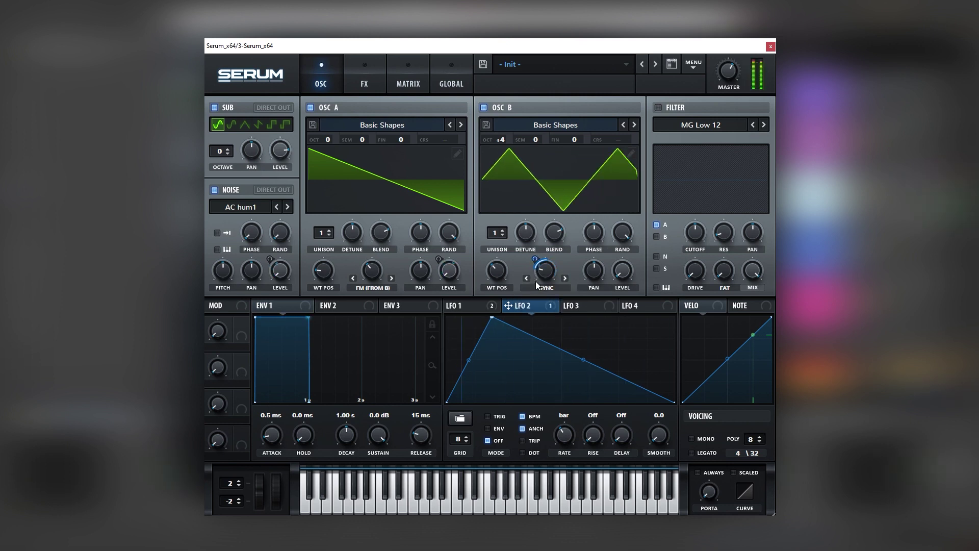
# Reshape LFO 2 with a rounded rise, a flat plateau and a curved fall to zero at about five eighths of its length.
pyautogui.moveTo(466, 360); pyautogui.dragTo(550, 348)
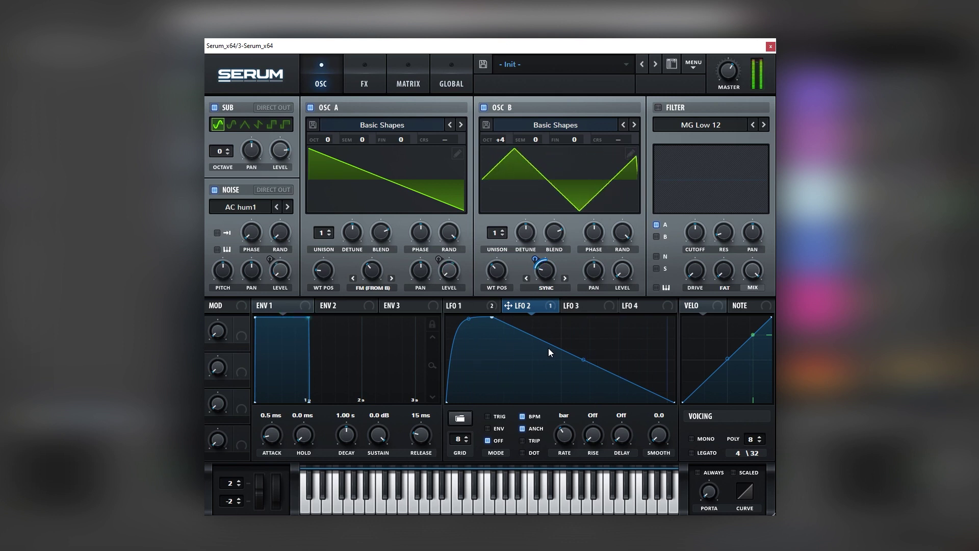
pyautogui.doubleClick(553, 341)
pyautogui.moveTo(553, 342); pyautogui.dragTo(566, 301)
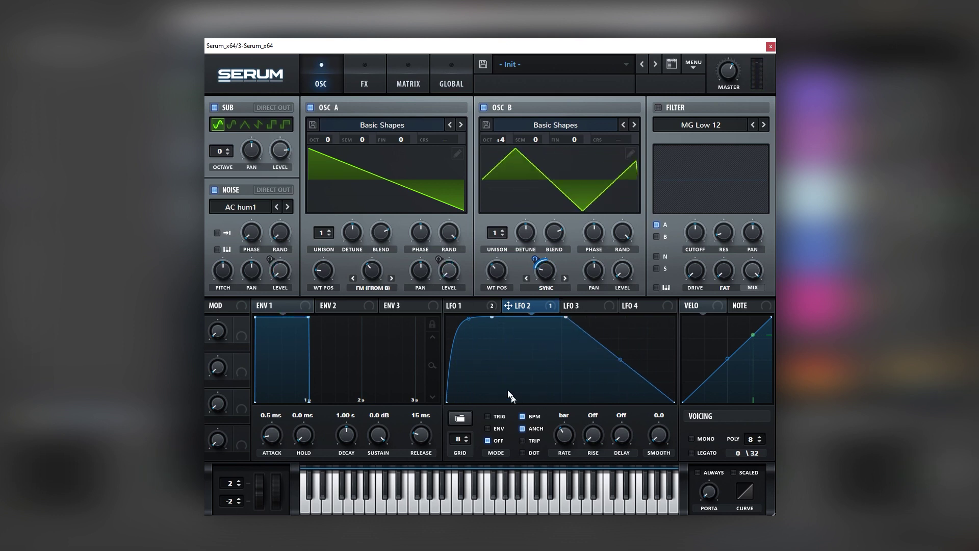
pyautogui.doubleClick(599, 348)
pyautogui.moveTo(598, 348); pyautogui.dragTo(590, 403)
pyautogui.moveTo(566, 318); pyautogui.dragTo(544, 313)
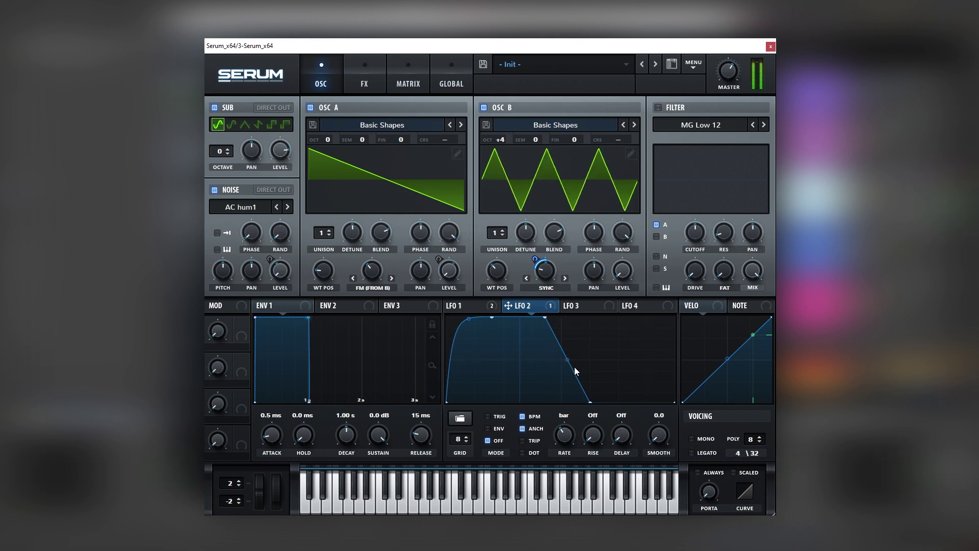
pyautogui.moveTo(573, 369); pyautogui.dragTo(574, 378)
# Cut a dip to zero into LFO 2's plateau, add a zero point in its tail, and set oscillator B's octave to +3.
pyautogui.doubleClick(517, 363)
pyautogui.moveTo(518, 363); pyautogui.dragTo(536, 417)
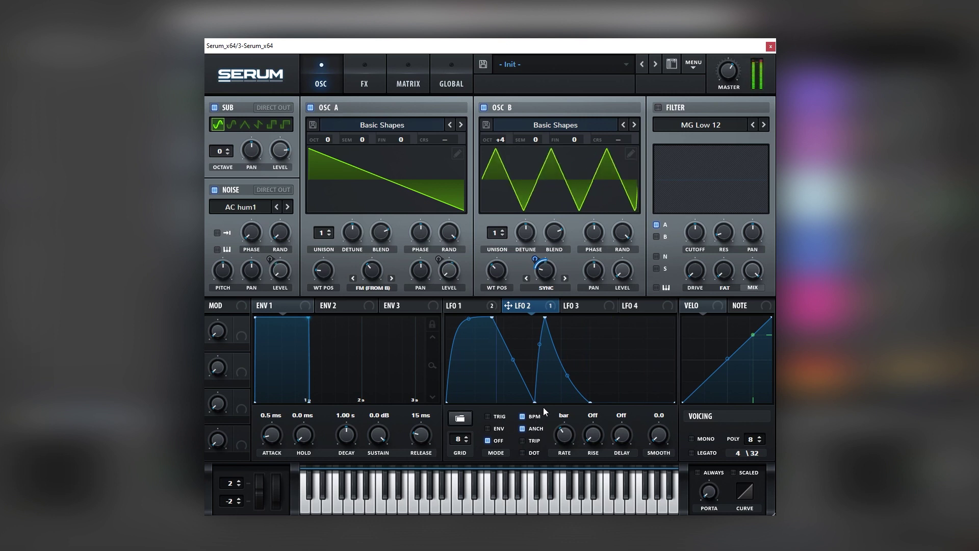
pyautogui.doubleClick(623, 358)
pyautogui.moveTo(624, 358); pyautogui.dragTo(628, 318)
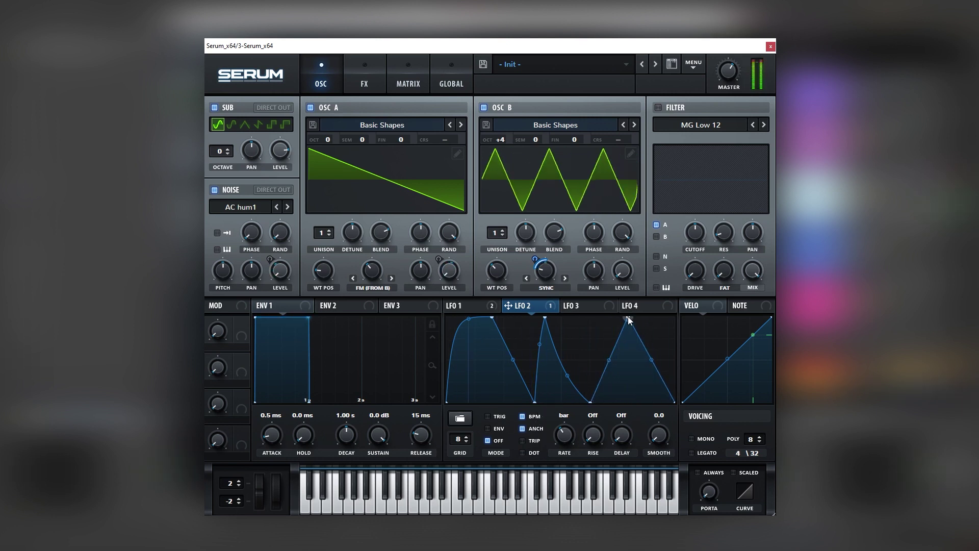
pyautogui.moveTo(629, 320); pyautogui.dragTo(617, 402)
pyautogui.moveTo(495, 138); pyautogui.dragTo(497, 156)
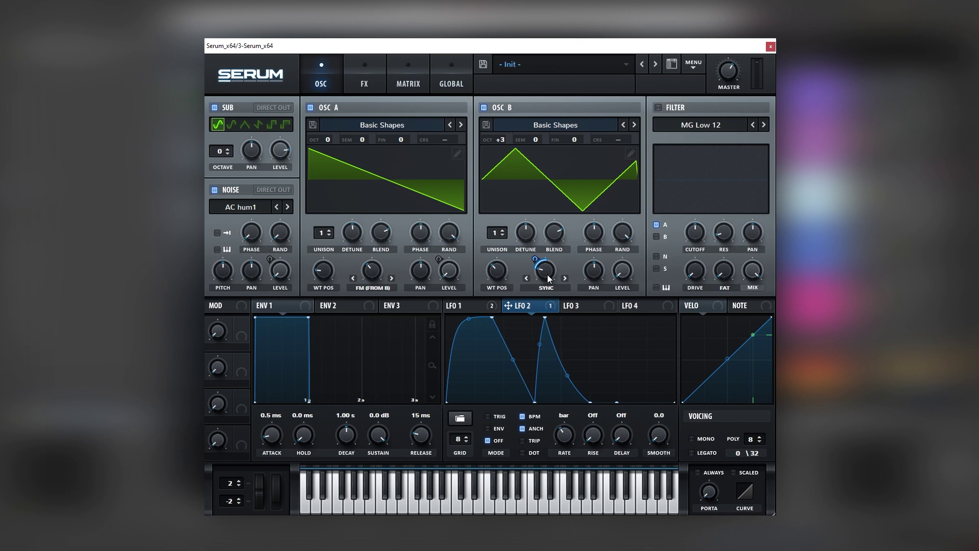
# Set the EQ's low band gain to 9.5 dB, adjust both band frequencies and raise the high band's Q.
pyautogui.click(366, 84)
pyautogui.click(338, 83)
pyautogui.click(370, 82)
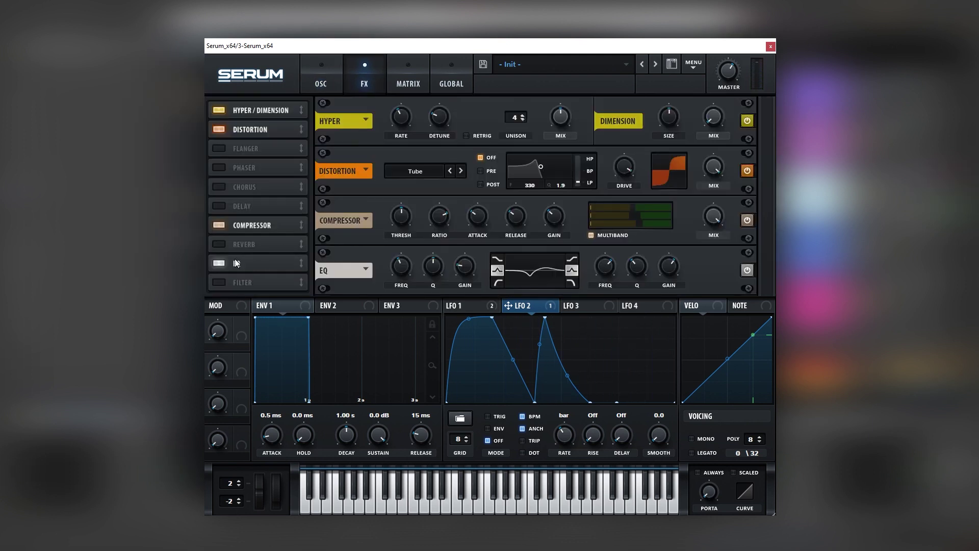
pyautogui.moveTo(464, 266); pyautogui.dragTo(465, 253)
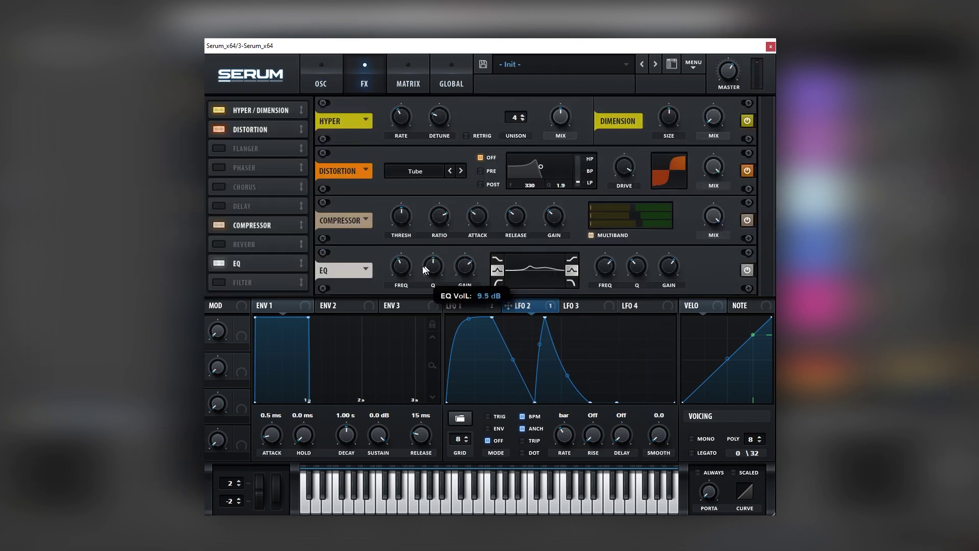
pyautogui.moveTo(402, 265); pyautogui.dragTo(402, 262)
pyautogui.moveTo(608, 272); pyautogui.dragTo(649, 247)
# Modulate the frequencies of both EQ bands with LFO 2 and set its rate to 1/8.
pyautogui.moveTo(528, 304); pyautogui.dragTo(605, 266)
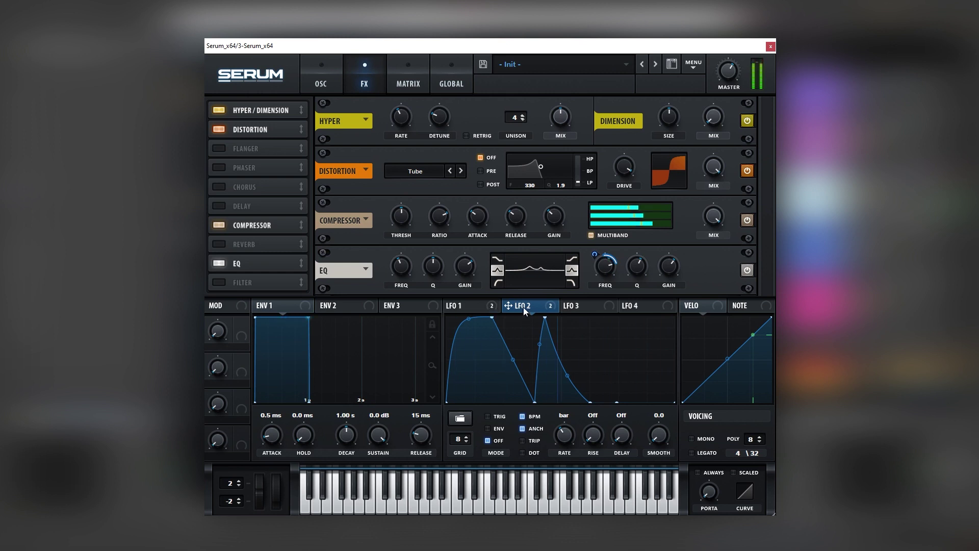
pyautogui.moveTo(523, 308); pyautogui.dragTo(395, 265)
# Simplify LFO 2 to a rounded rise, a wide plateau and a straight fall to zero near the end, deleting the dip and the inner zero point.
pyautogui.doubleClick(534, 402)
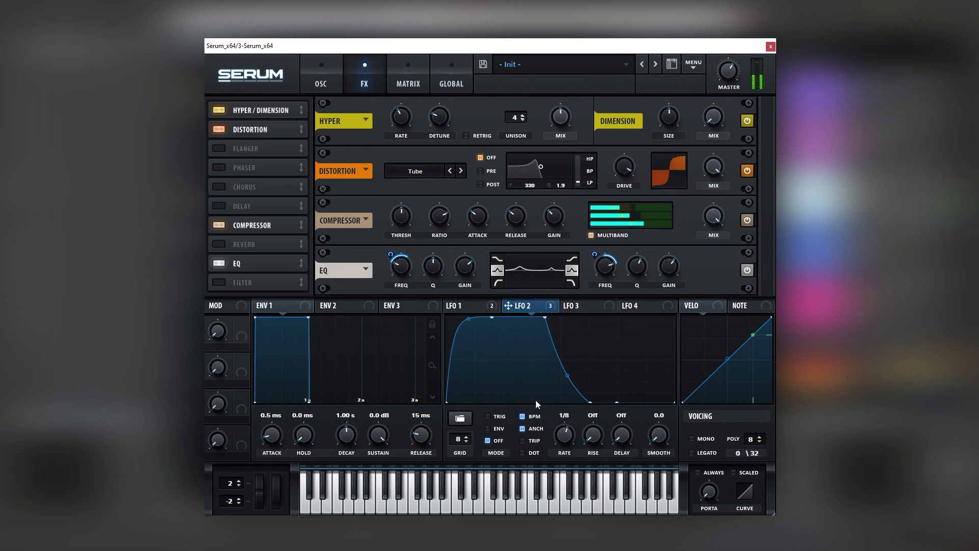
pyautogui.doubleClick(590, 403)
pyautogui.moveTo(617, 402); pyautogui.dragTo(669, 404)
pyautogui.moveTo(548, 320); pyautogui.dragTo(591, 316)
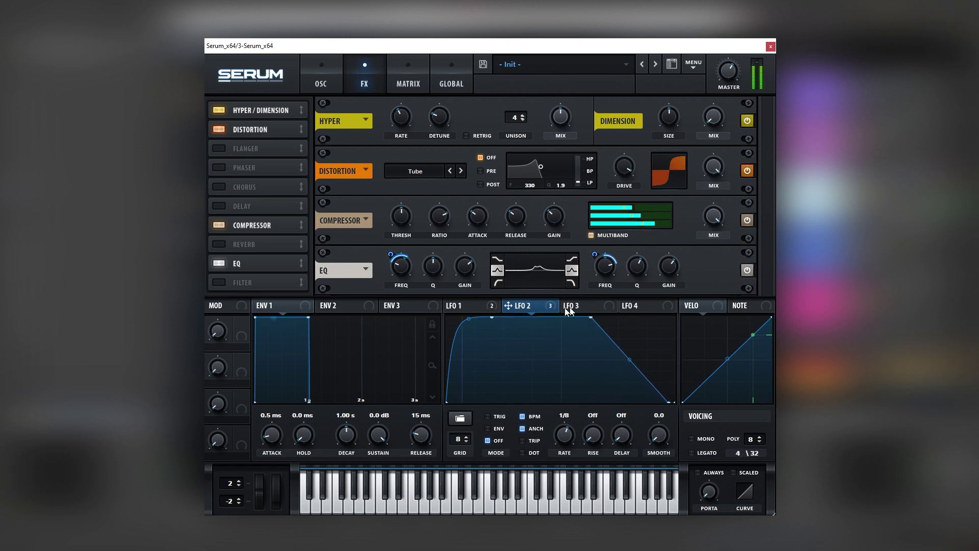
pyautogui.moveTo(491, 318); pyautogui.dragTo(538, 314)
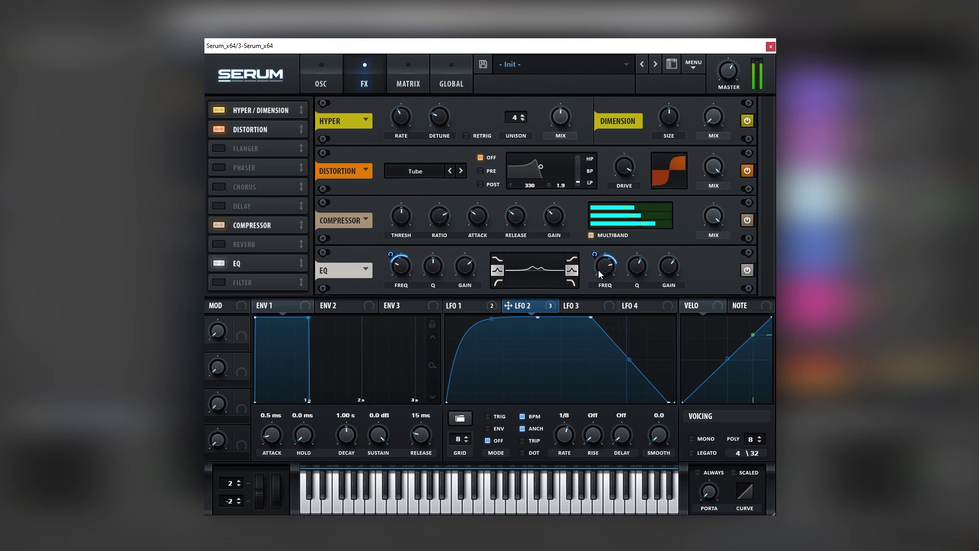
pyautogui.click(321, 79)
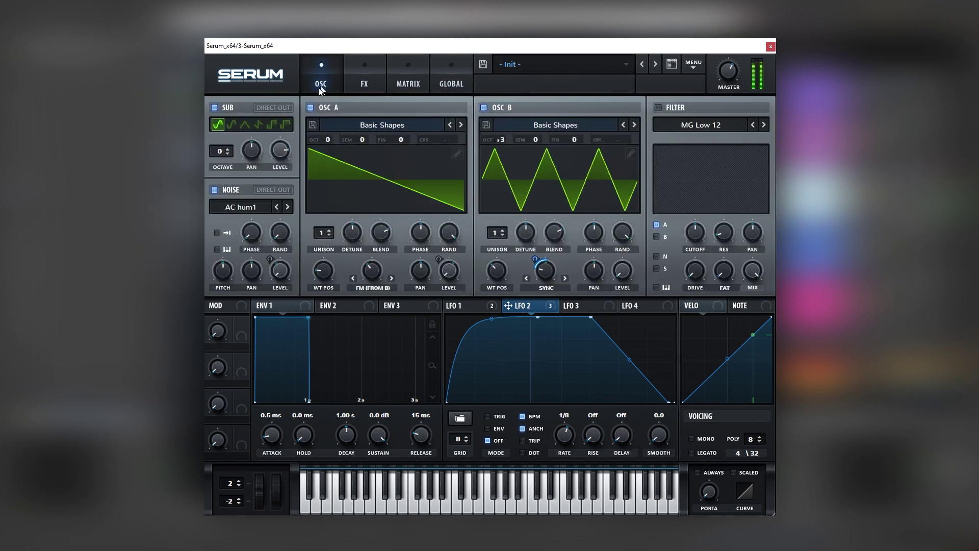